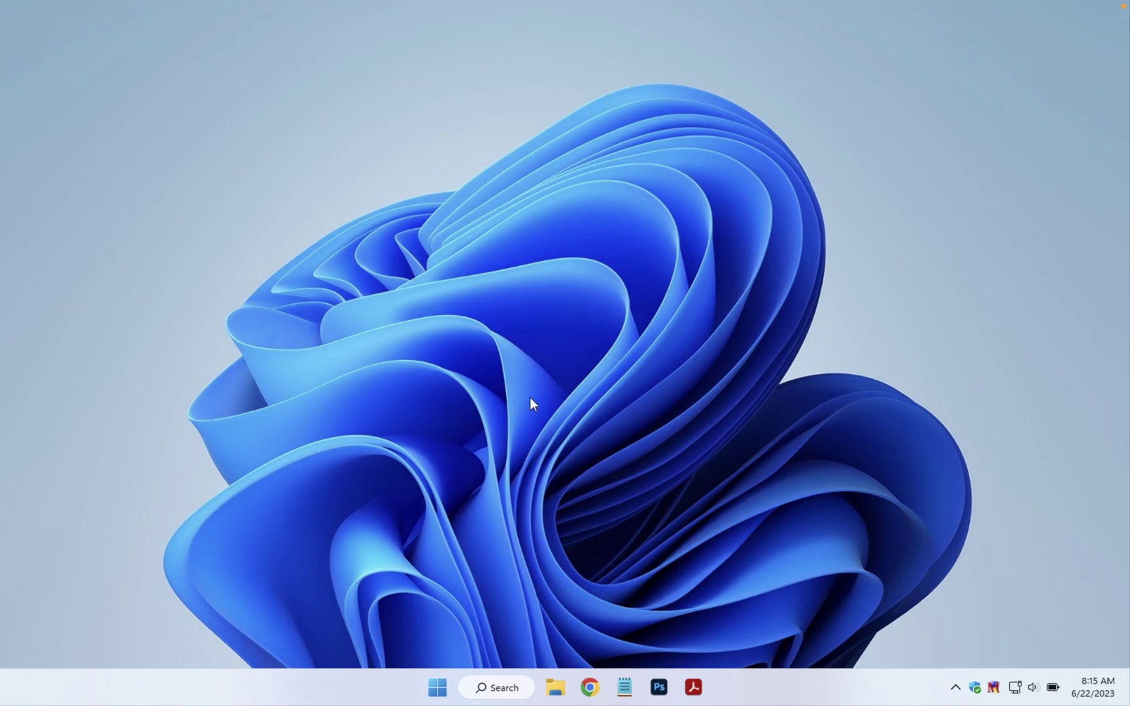
Open the Start menu from the taskbar to show pinned apps and recommended files
left_click(439, 692)
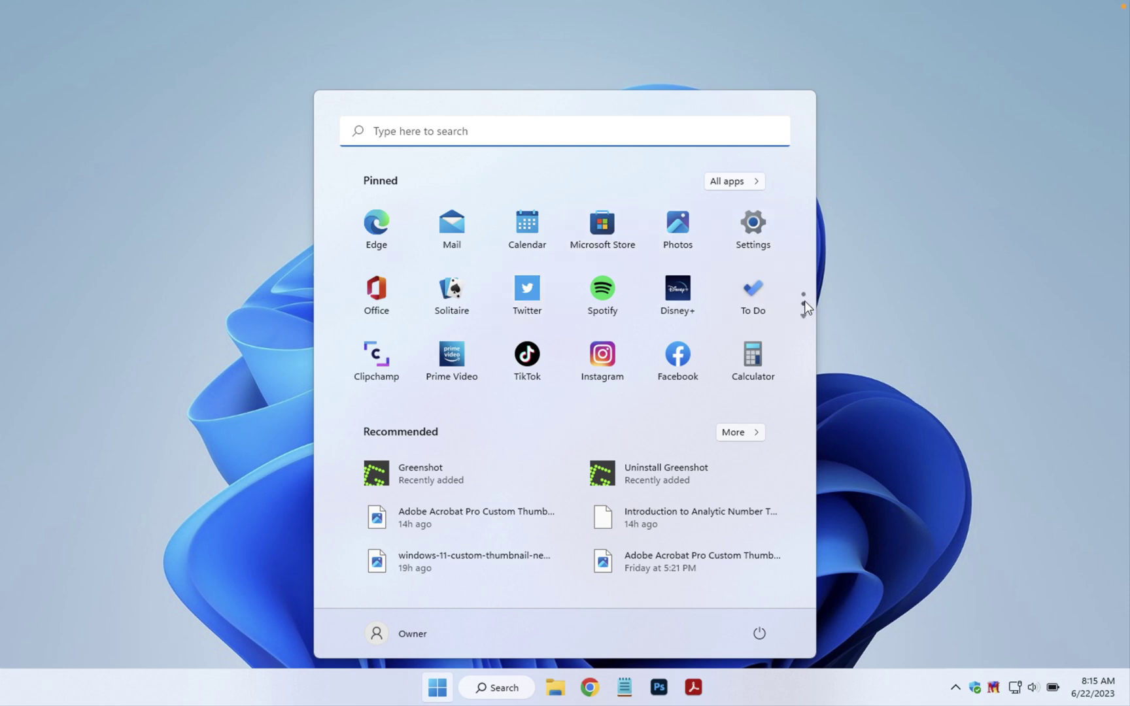
Move to the second pinned page with Alarms & Clock, Notepad, Paint and File Explorer
mouse_move(804, 303)
left_click(803, 306)
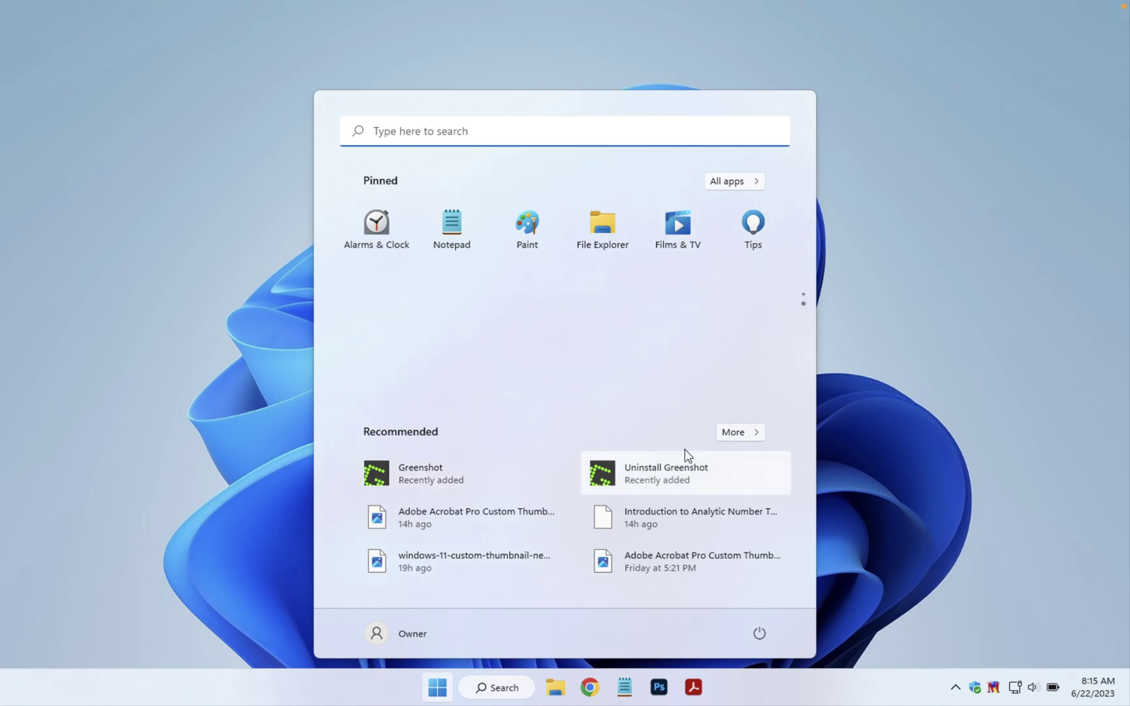
Browse the full Recommended list, then go back to pinned page 1 with Edge and Mail
left_click(745, 436)
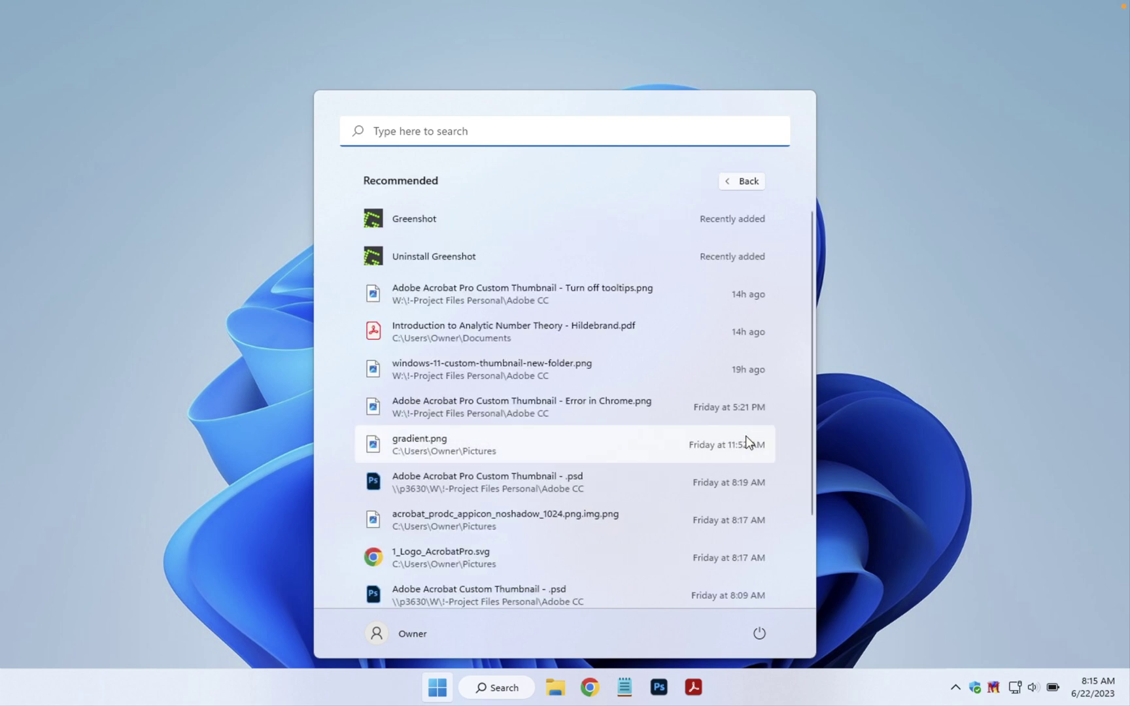
scroll(657, 467, "down", 2)
scroll(658, 467, "up", 2)
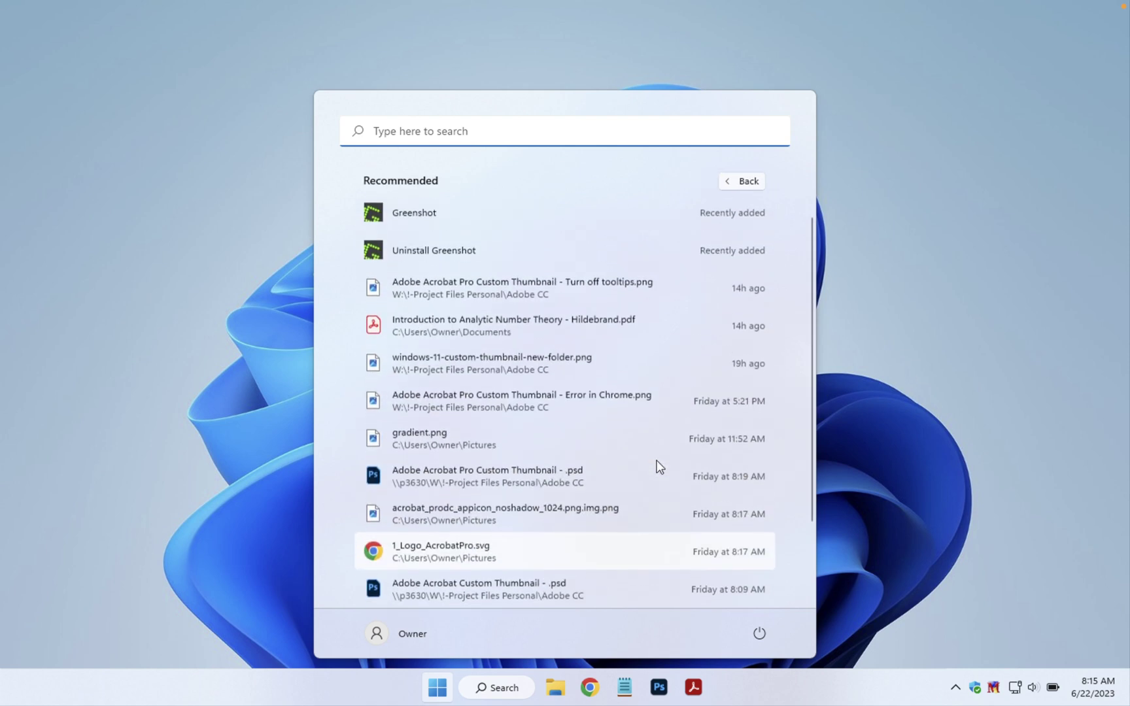
left_click(745, 185)
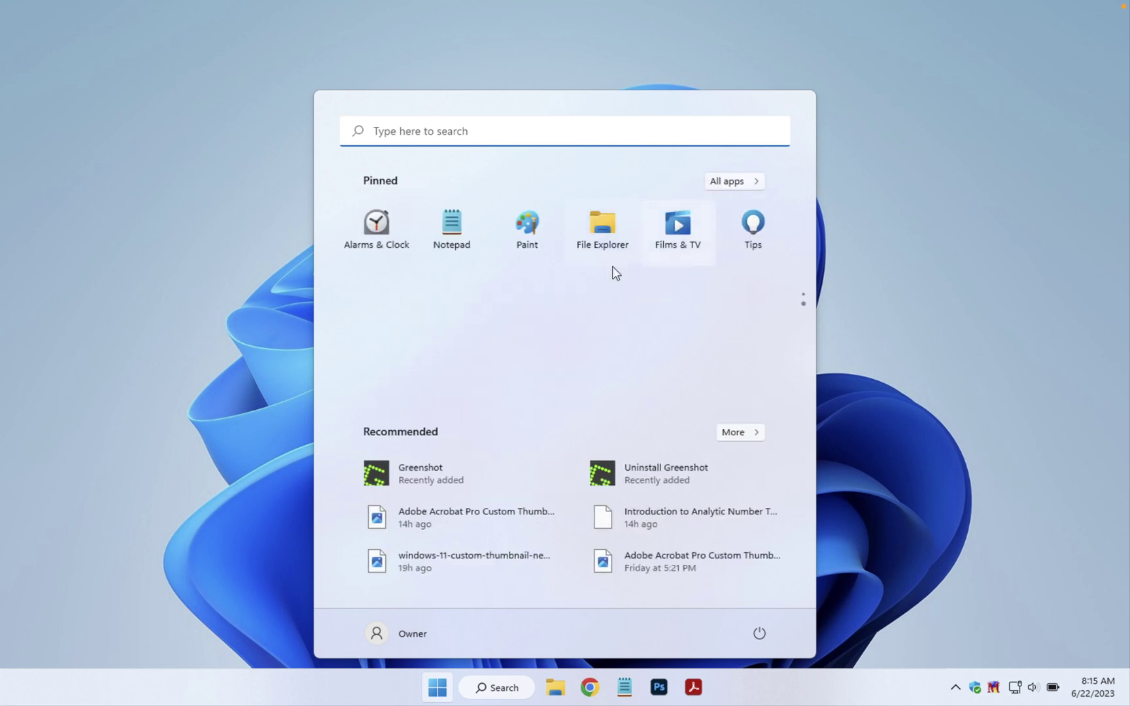
left_click(804, 295)
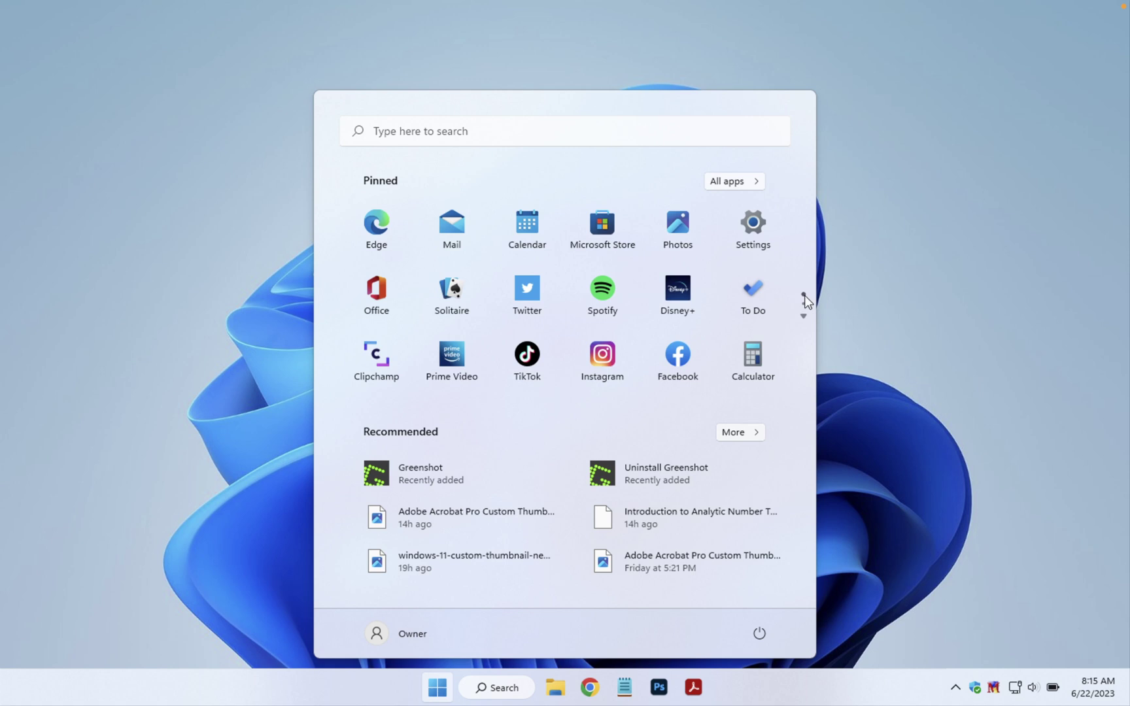
Show All apps and scroll from the C section down to Xbox Game Bar and back
left_click(726, 183)
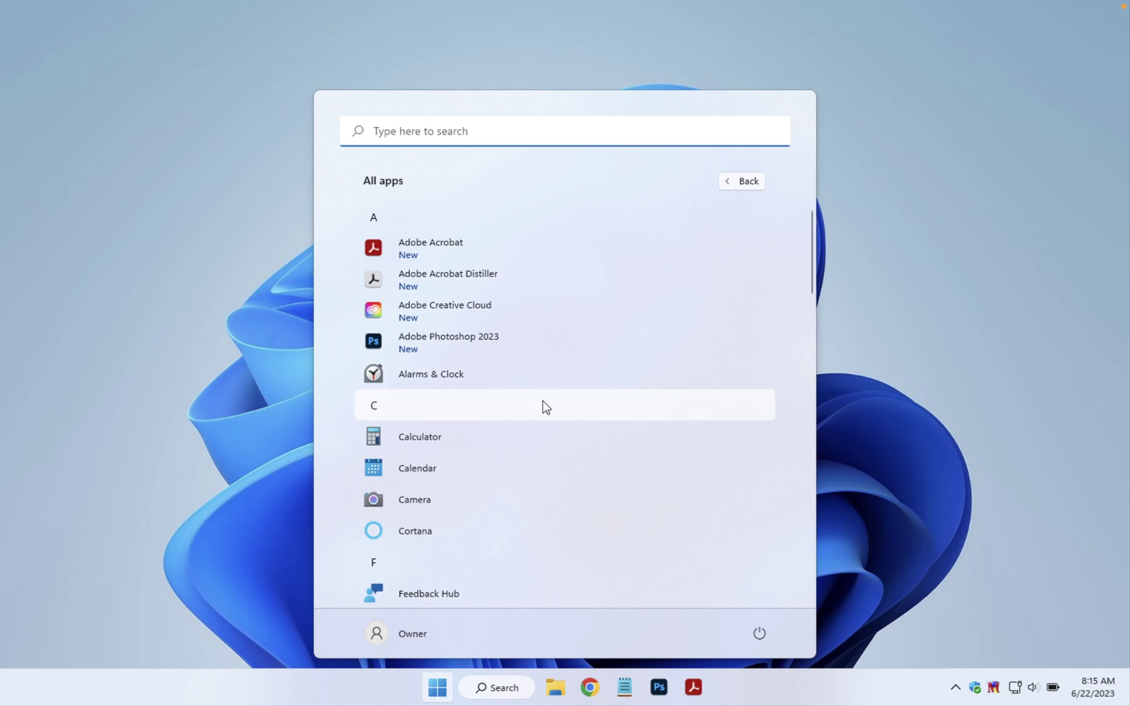
scroll(543, 404, "down", 3)
scroll(544, 407, "down", 1)
scroll(544, 406, "down", 2)
scroll(544, 406, "down", 1)
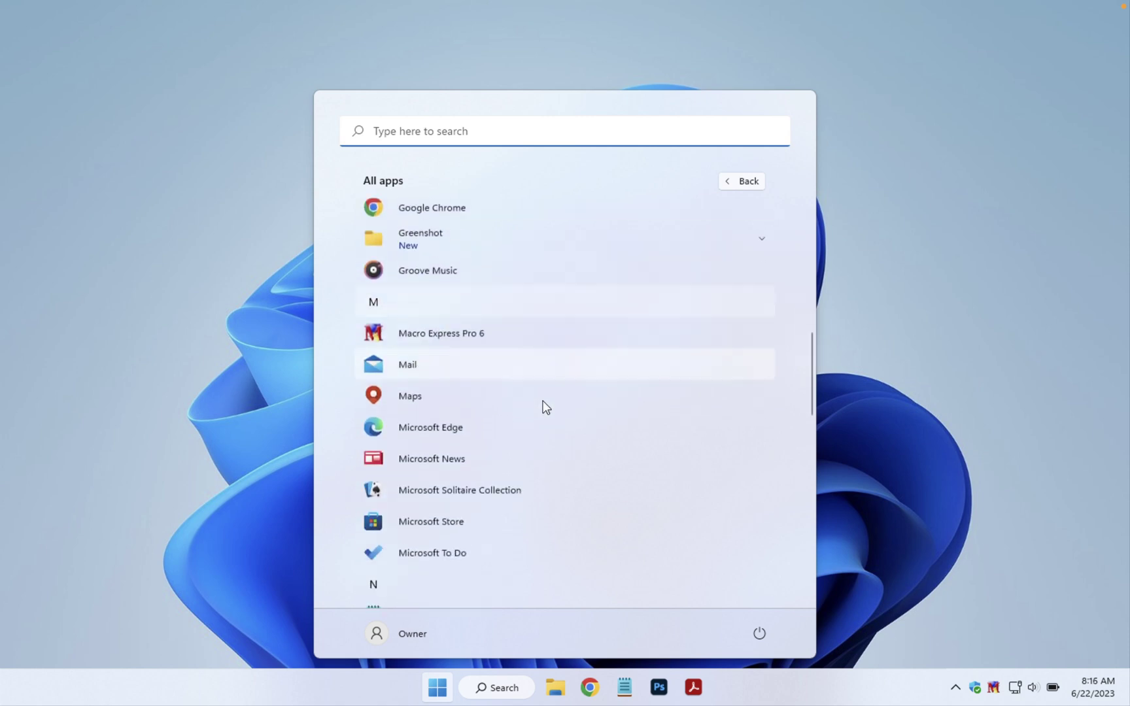
scroll(544, 406, "down", 2)
scroll(544, 406, "down", 2)
scroll(544, 406, "down", 1)
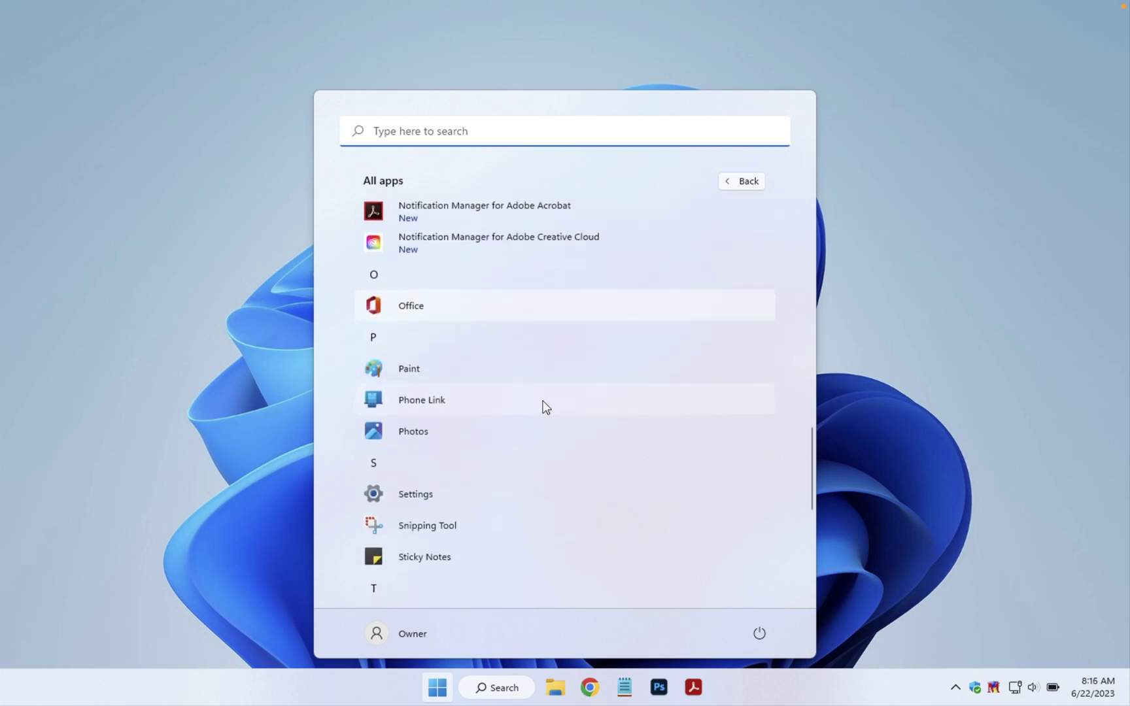
scroll(544, 407, "down", 3)
scroll(545, 407, "down", 1)
scroll(544, 406, "down", 1)
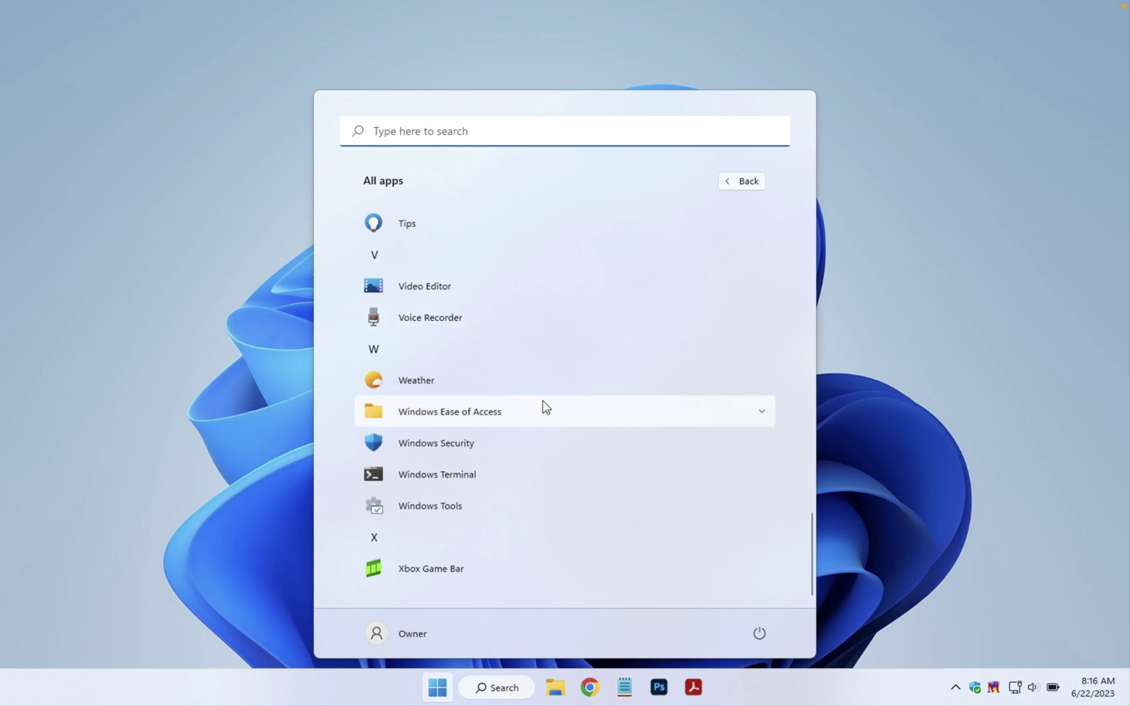
scroll(544, 406, "up", 3)
scroll(545, 406, "up", 3)
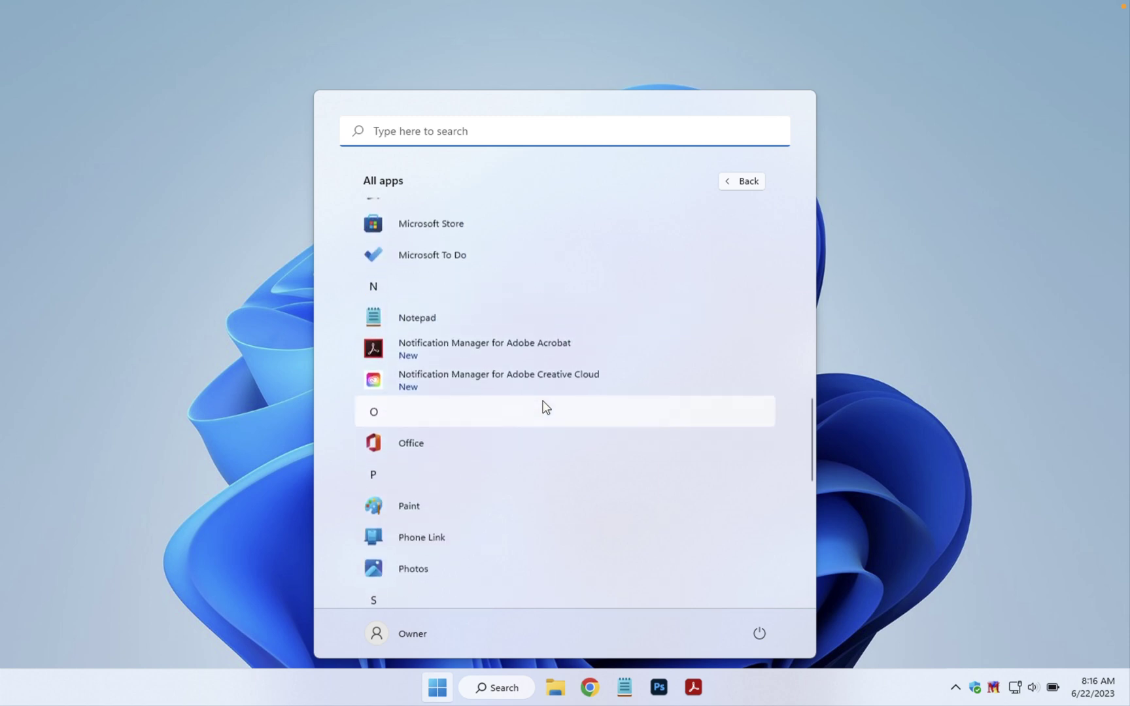
scroll(544, 406, "up", 6)
scroll(543, 407, "up", 2)
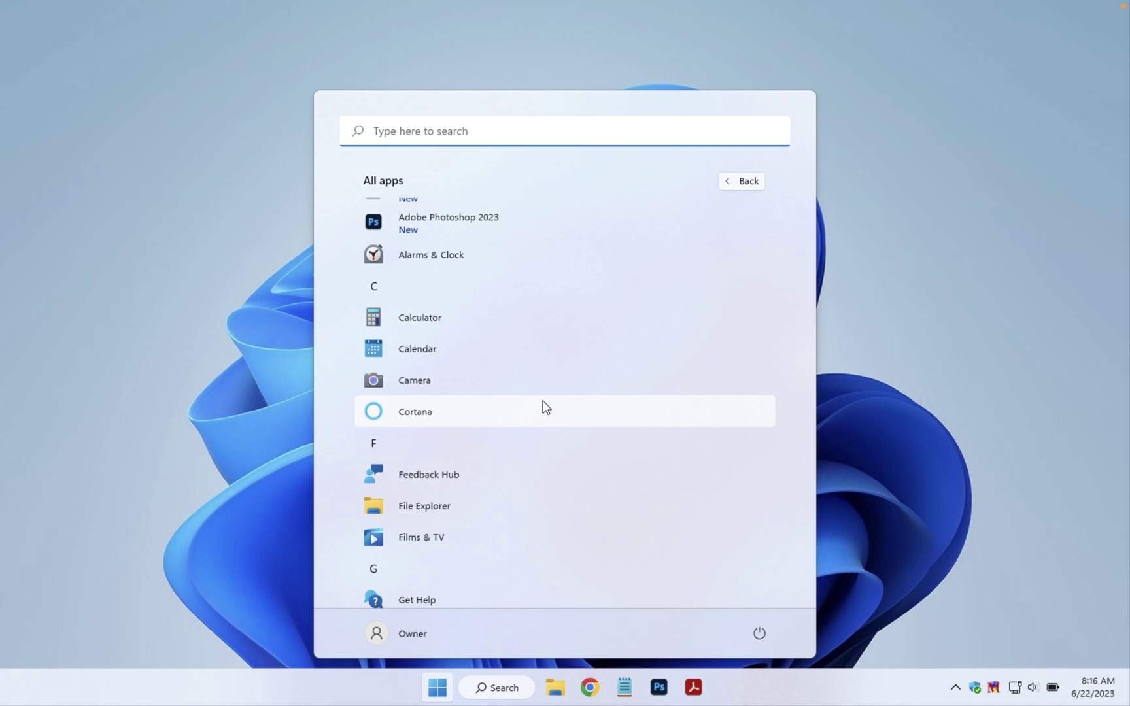
Use the letter index to jump to the P section, from Paint to Voice Recorder
left_click(378, 298)
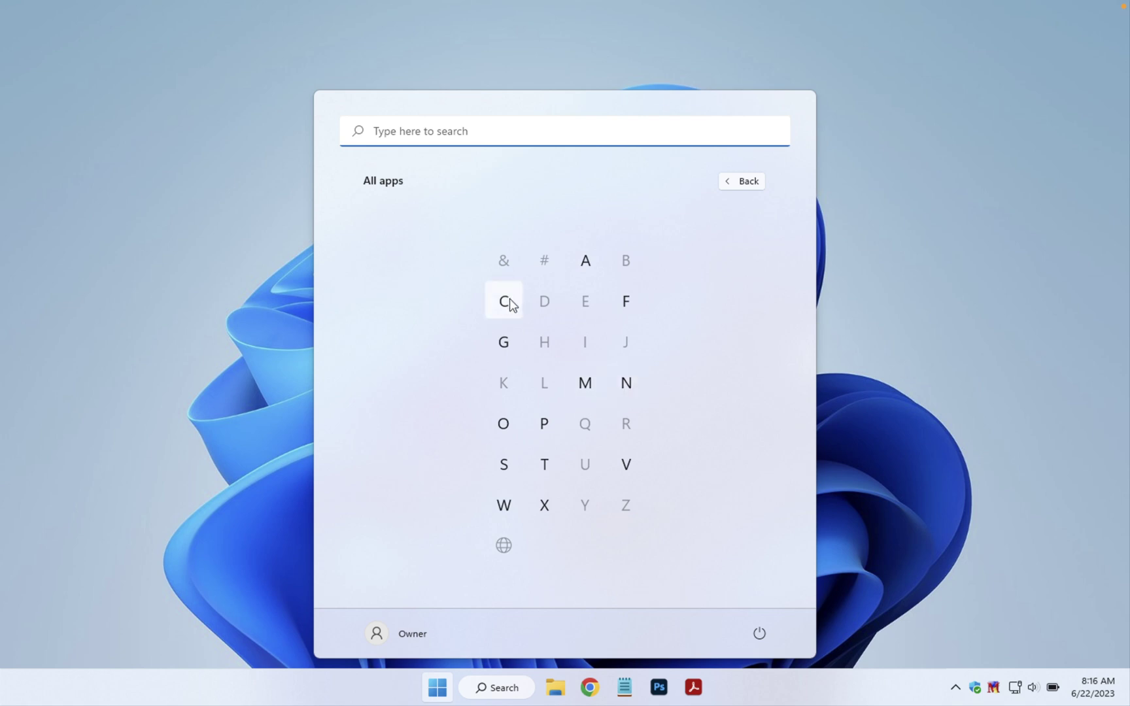
left_click(545, 423)
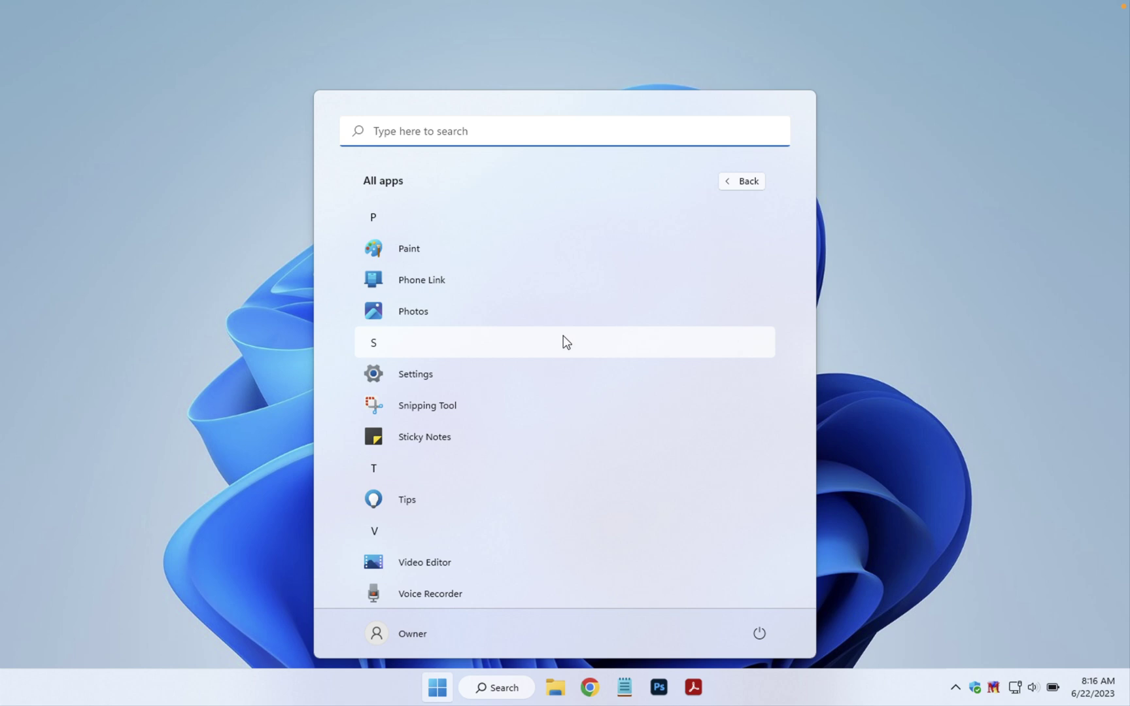
Jump to the A section with Adobe Photoshop 2023, then return to the Pinned view
left_click(385, 221)
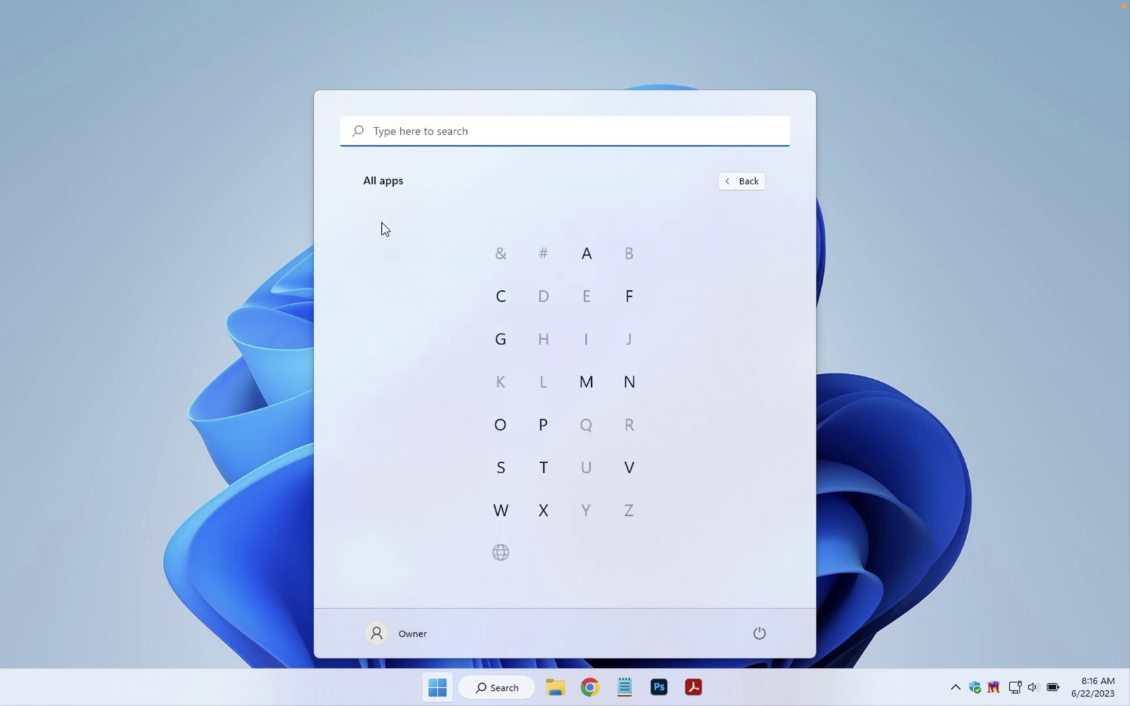
left_click(597, 260)
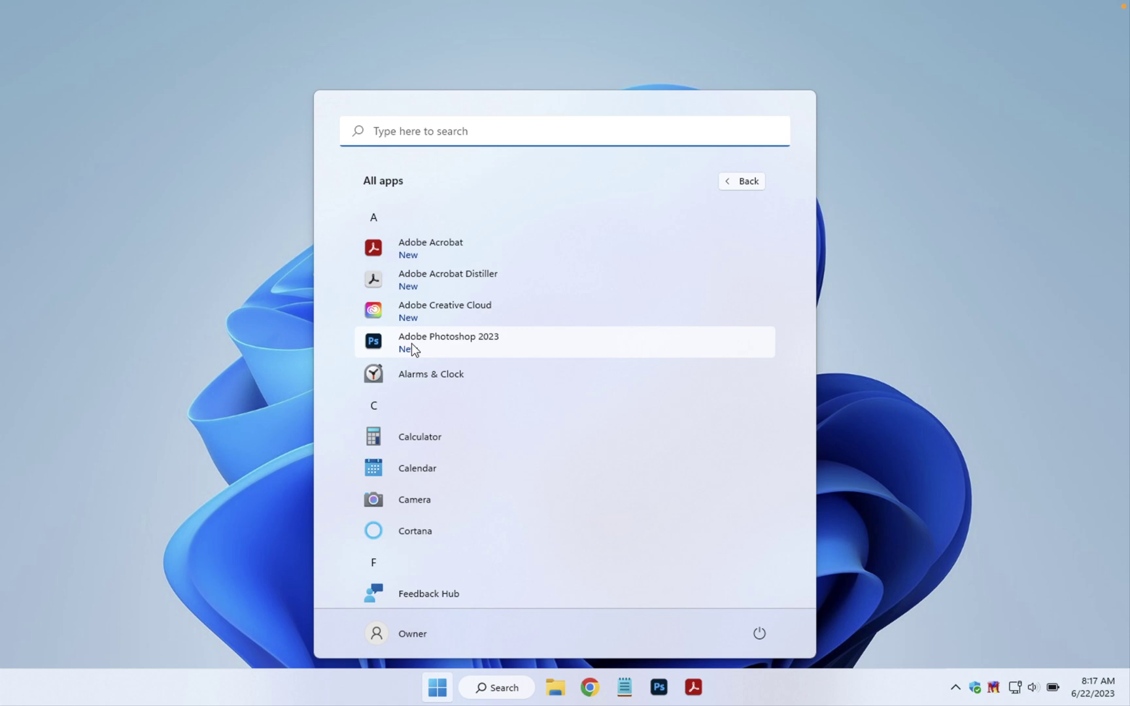
left_click(745, 183)
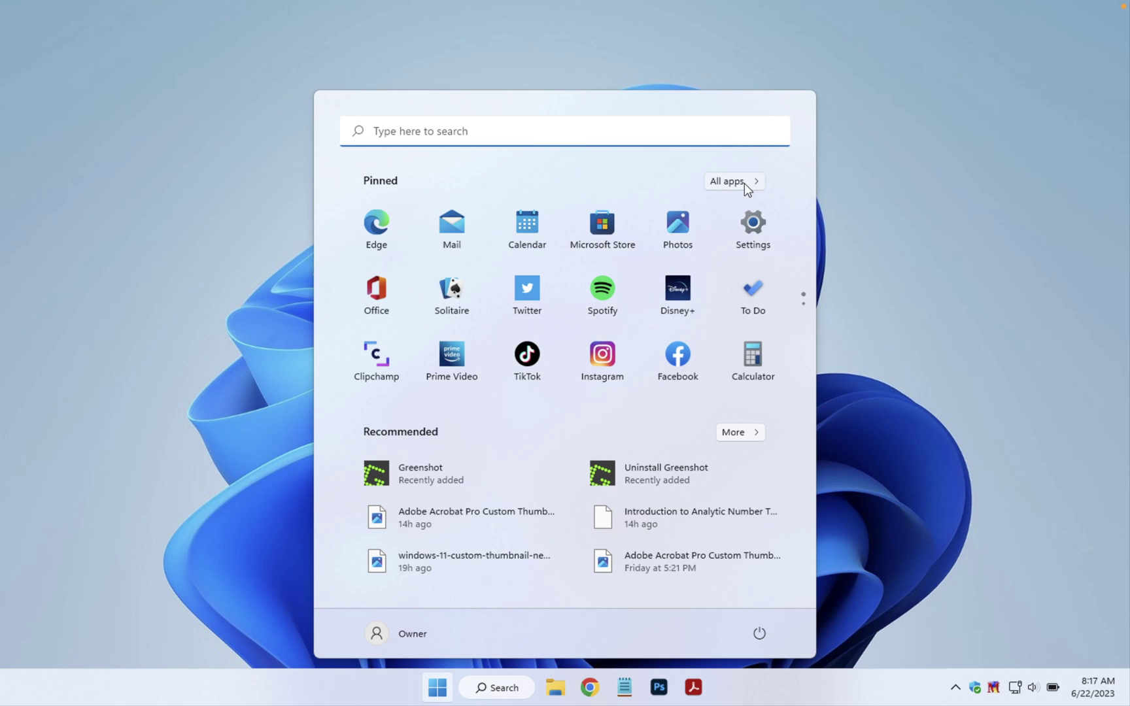
Search for "photo" so Adobe Photoshop 2023 appears as the best match
left_click(533, 131)
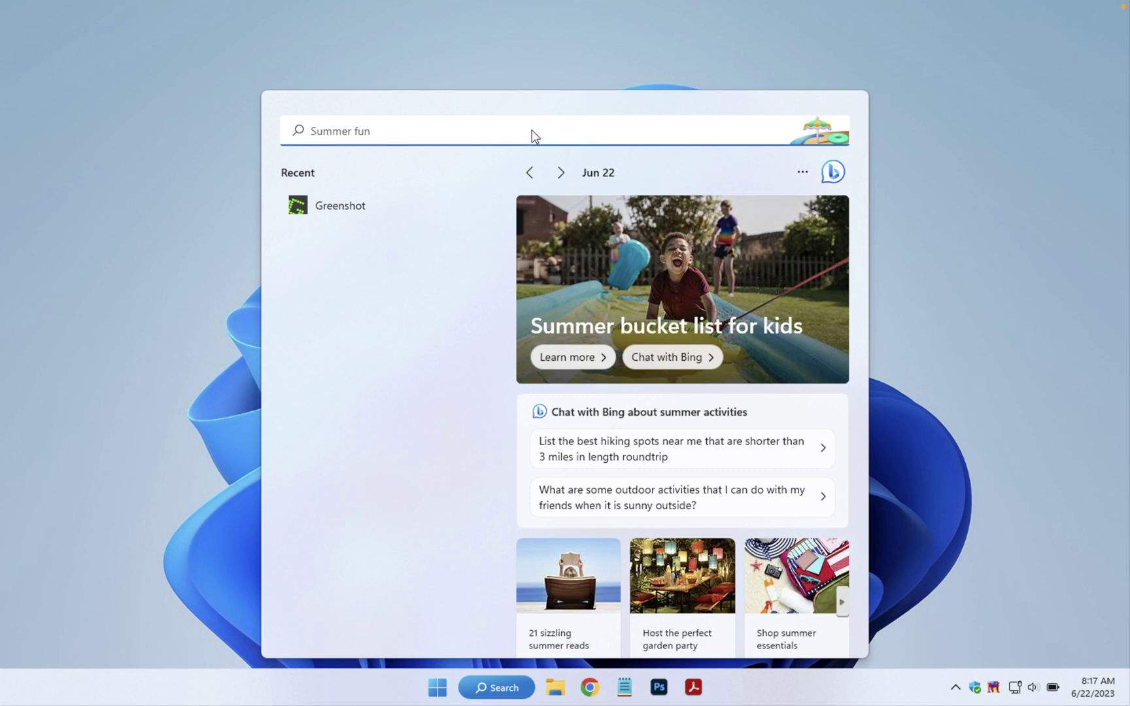
type("pho")
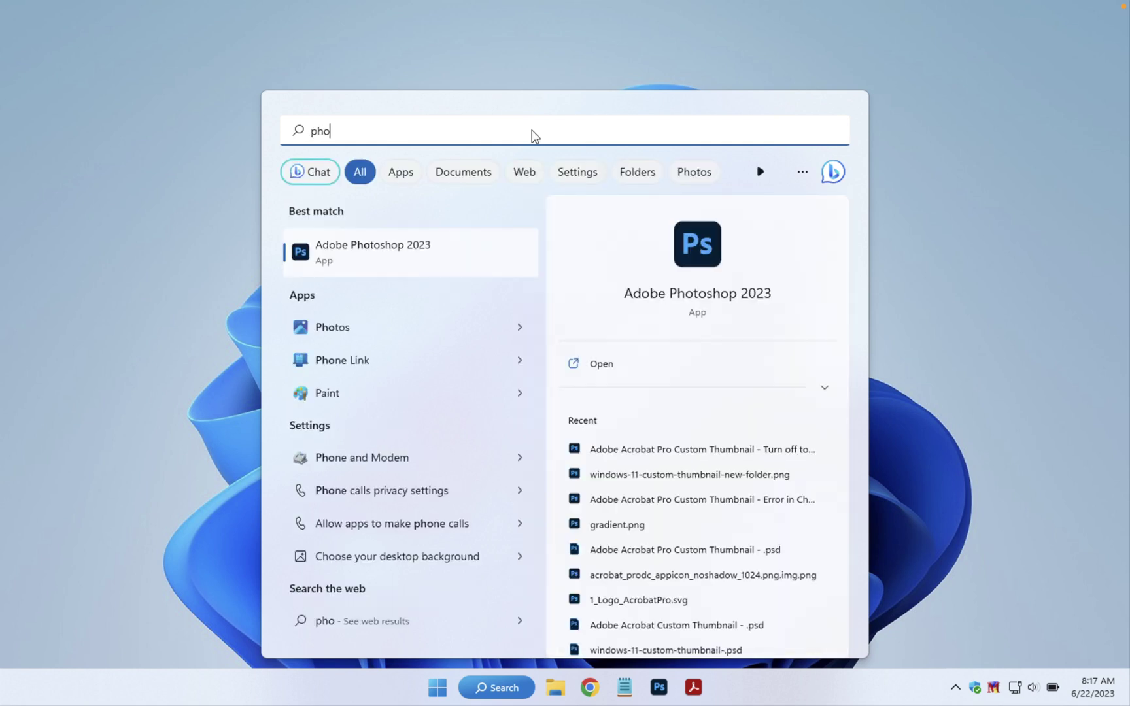
type("to")
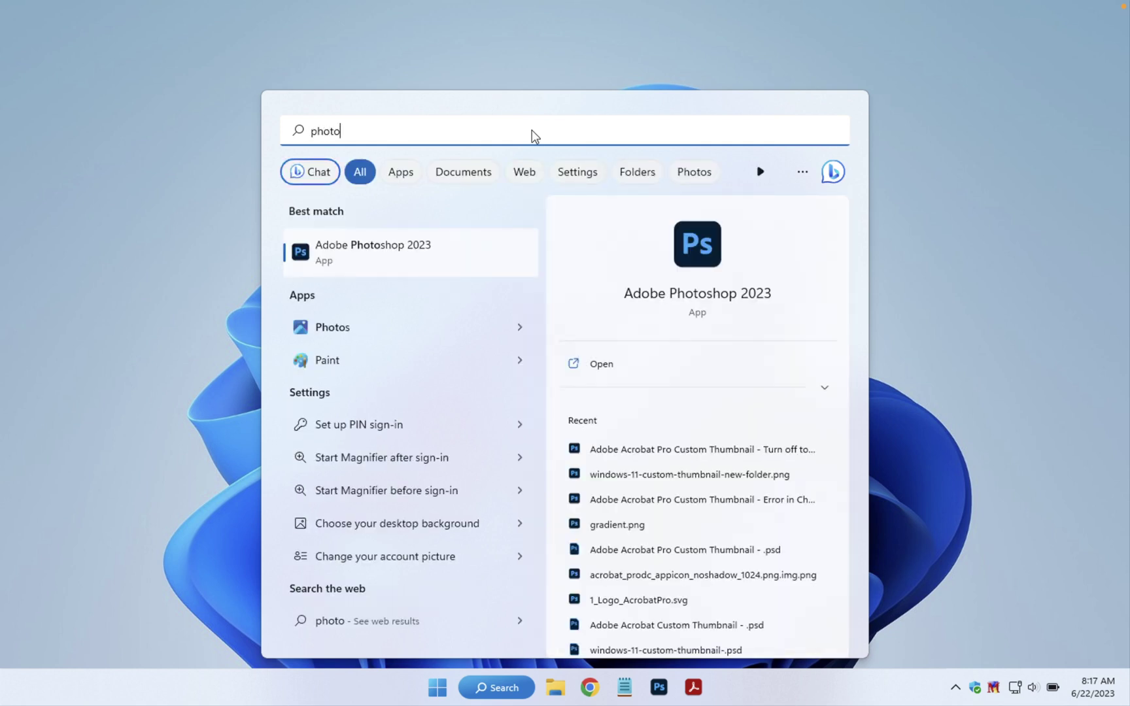